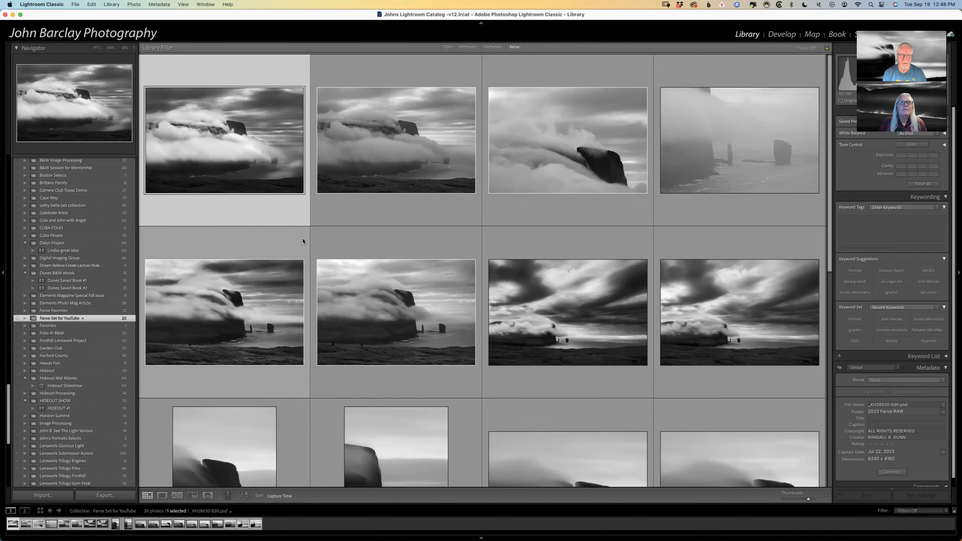
Look over the Faroe Set for YouTube thumbnails, and view _XH28630-Edit.psd and its raw version _XH28630.RAF full size
{"action": "scroll", "coordinate": [303, 240], "scroll_direction": "down", "scroll_amount": 4}
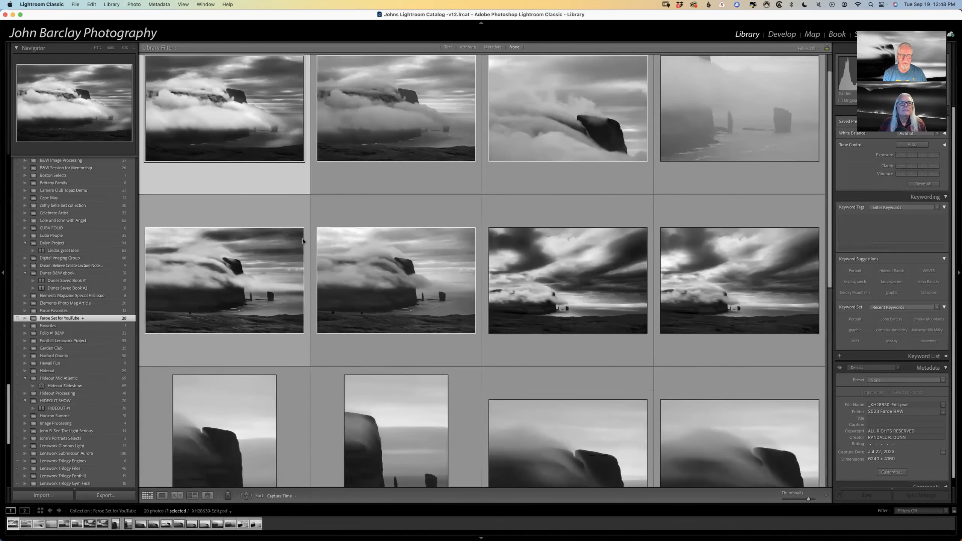
{"action": "scroll", "coordinate": [302, 240], "scroll_direction": "down", "scroll_amount": 6}
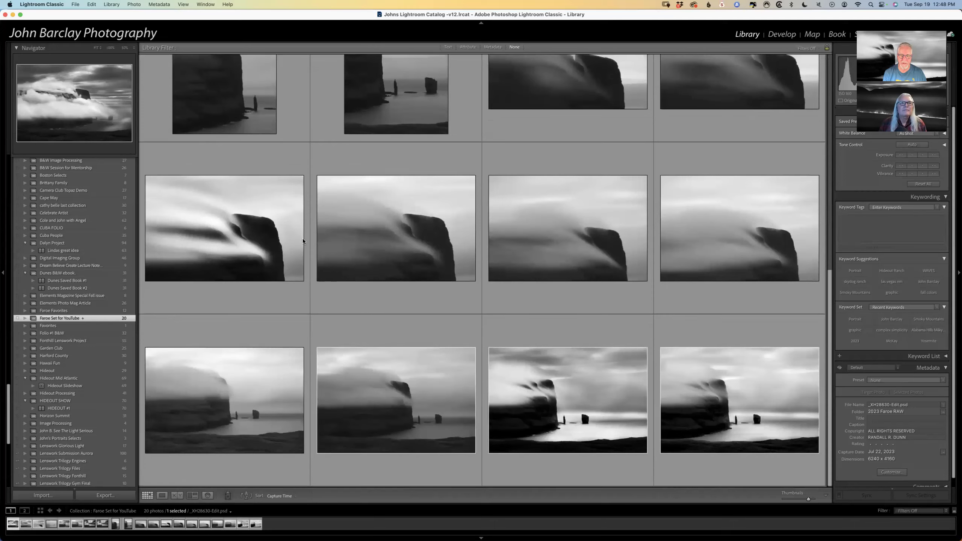
{"action": "scroll", "coordinate": [302, 240], "scroll_direction": "up", "scroll_amount": 10}
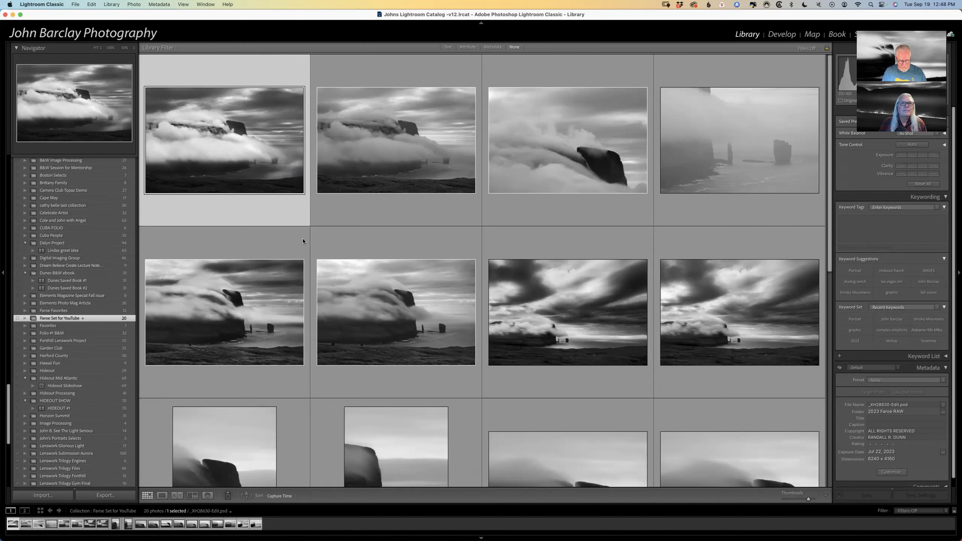
{"action": "double_click", "coordinate": [245, 171]}
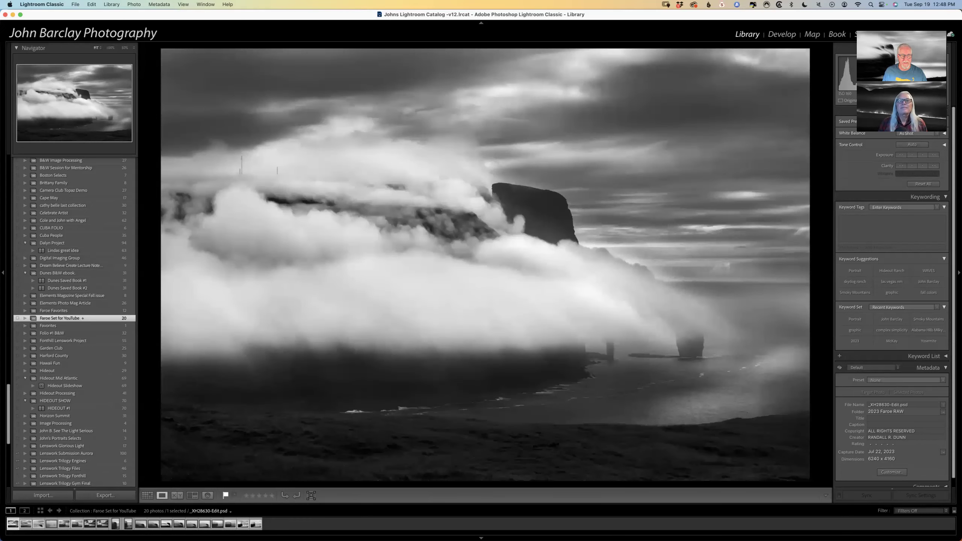
{"action": "left_click", "coordinate": [26, 524]}
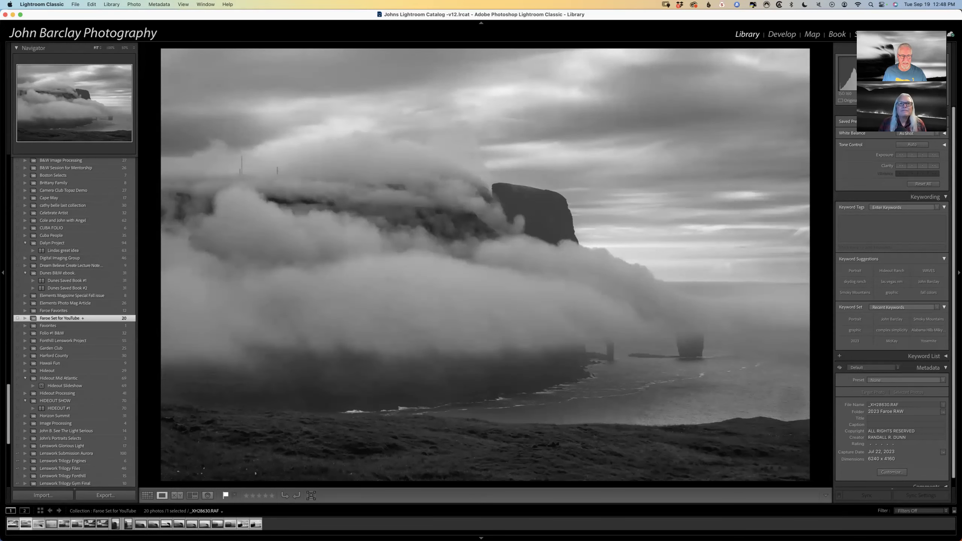
Compare the cloud-draped cliff close-up _XH28651.RAF with the wide cliff shot and the misty sea stacks in _XH28656.RAF
{"action": "left_click", "coordinate": [38, 524]}
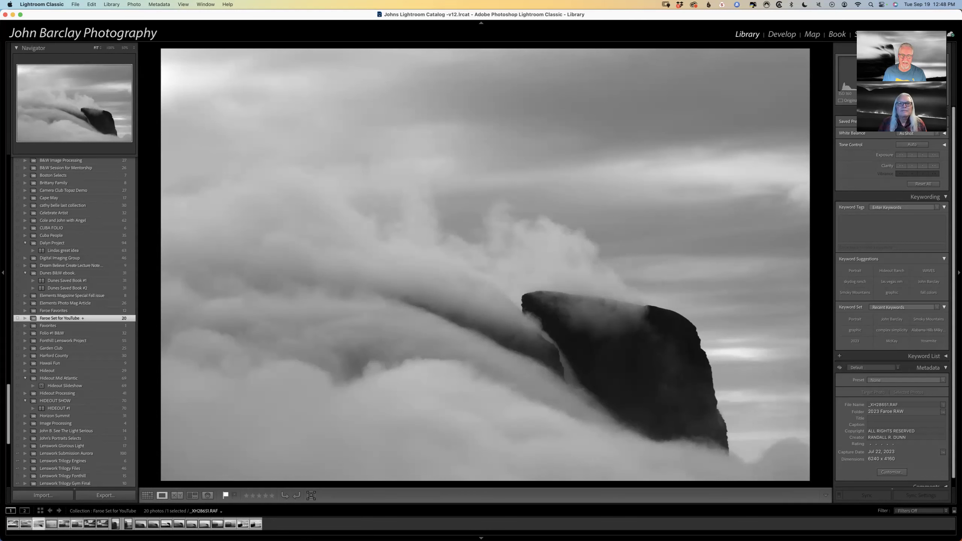
{"action": "key", "text": "Right"}
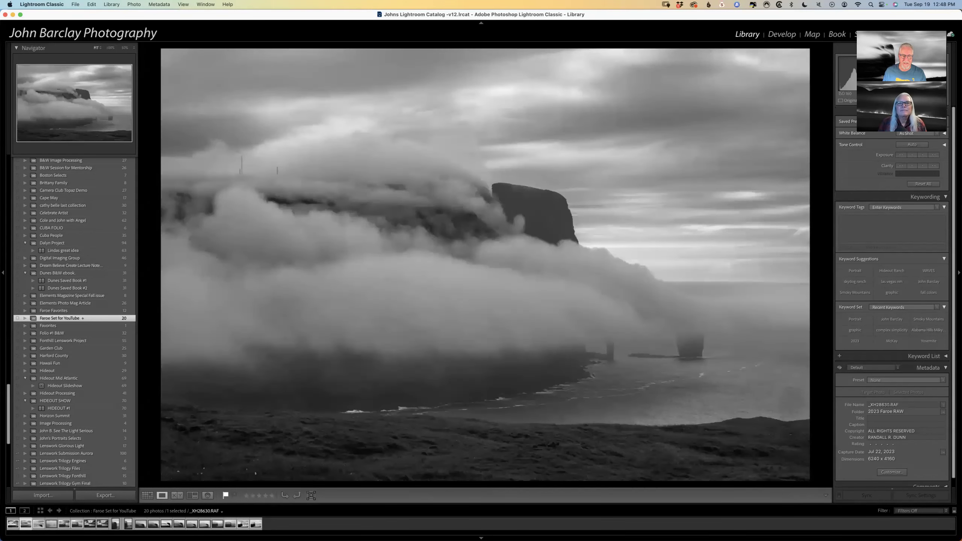
{"action": "key", "text": "Left"}
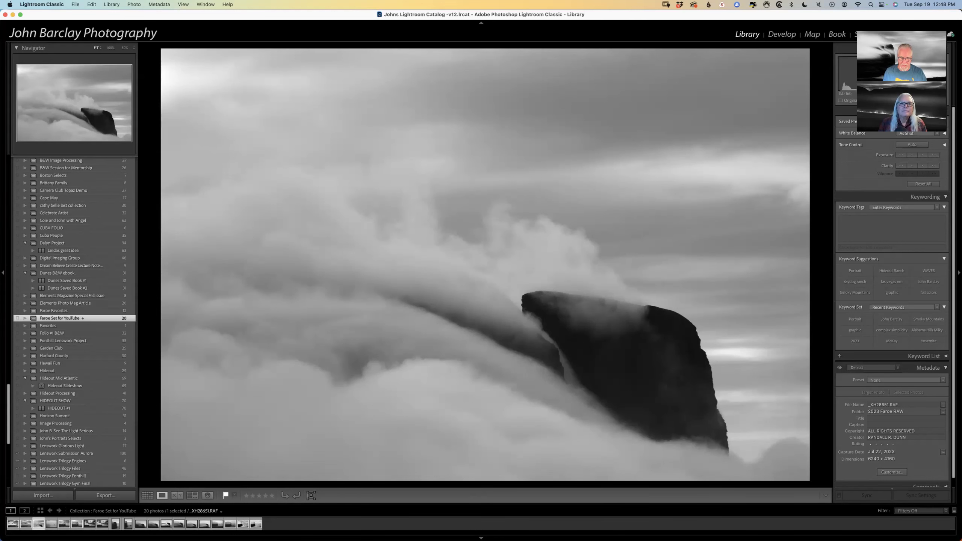
{"action": "key", "text": "Right"}
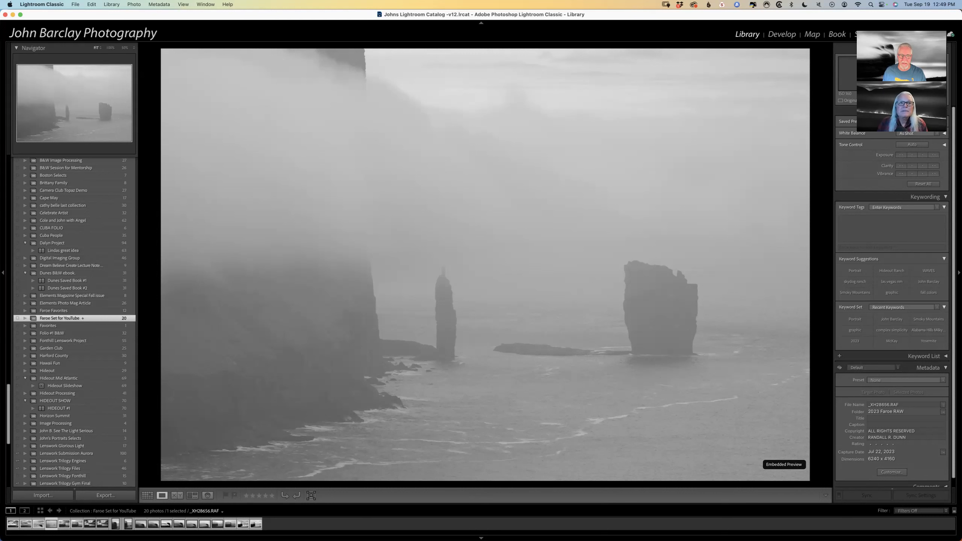
{"action": "left_click", "coordinate": [39, 524]}
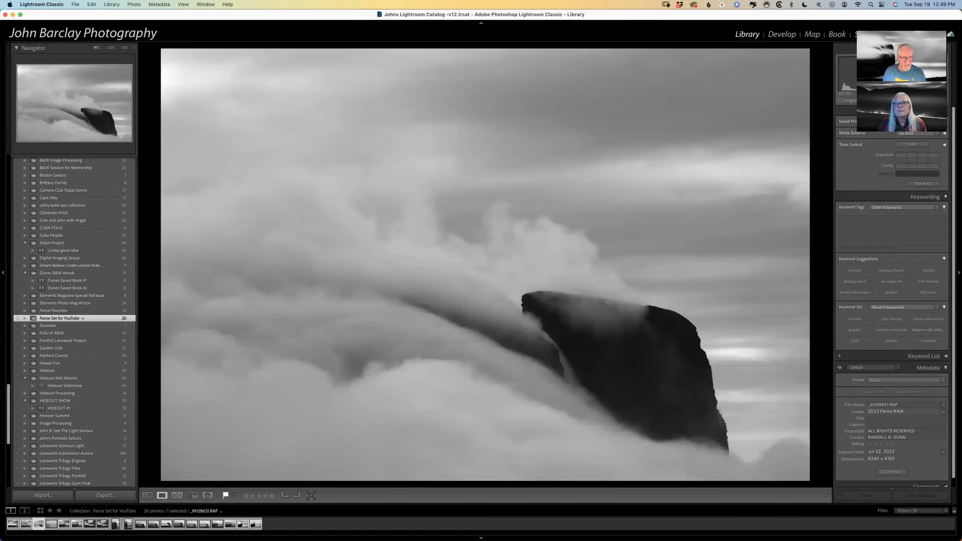
{"action": "left_click", "coordinate": [51, 524]}
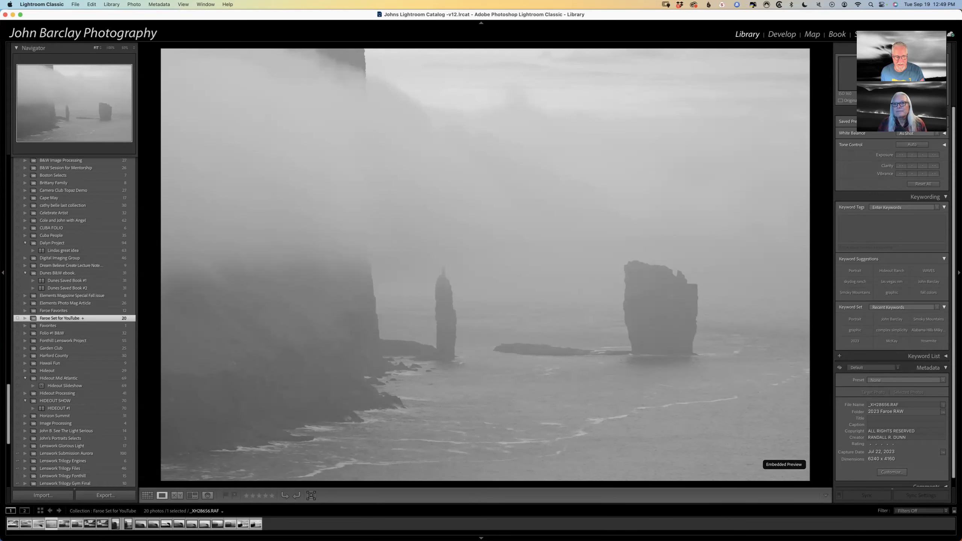
View the edited and raw versions of _XH28669 and the dramatic-sky edit _XH28677-Edit.psd
{"action": "left_click", "coordinate": [64, 524]}
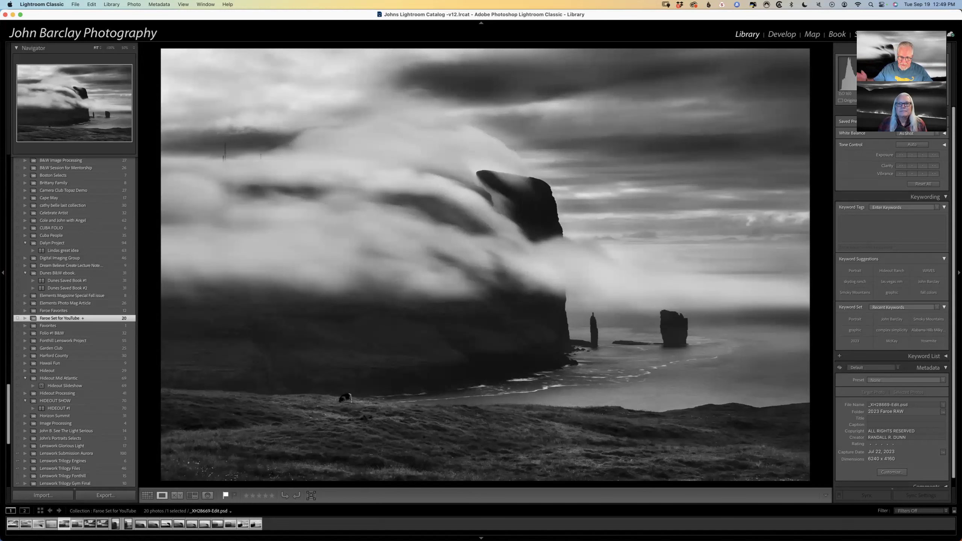
{"action": "key", "text": "Right"}
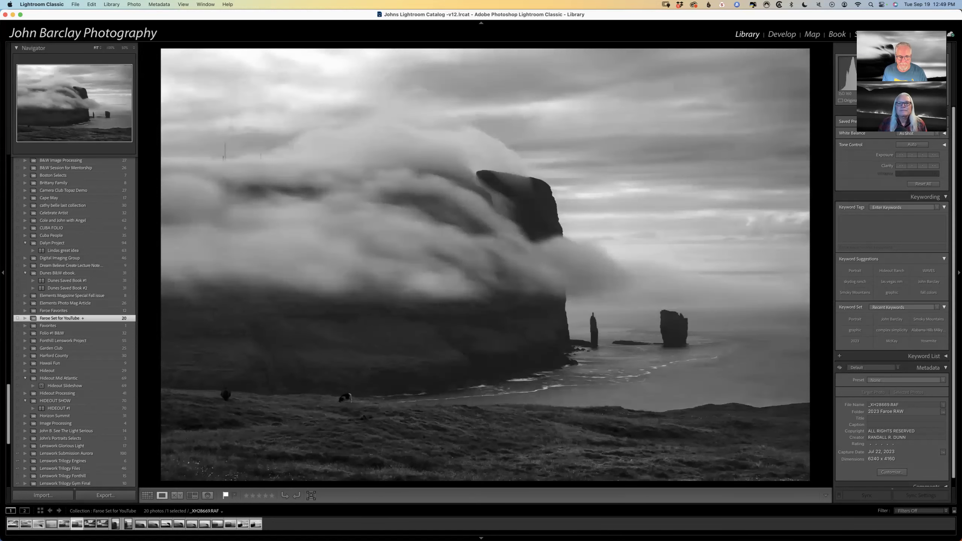
{"action": "key", "text": "Right"}
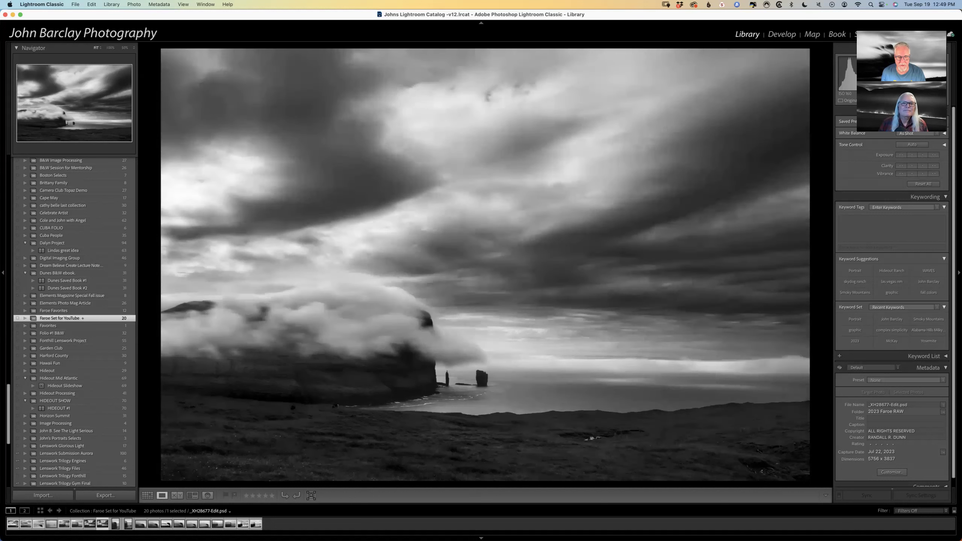
Compare the two vertical cliff frames, _XH29657.RAF and _XH29658.RAF
{"action": "key", "text": "Right"}
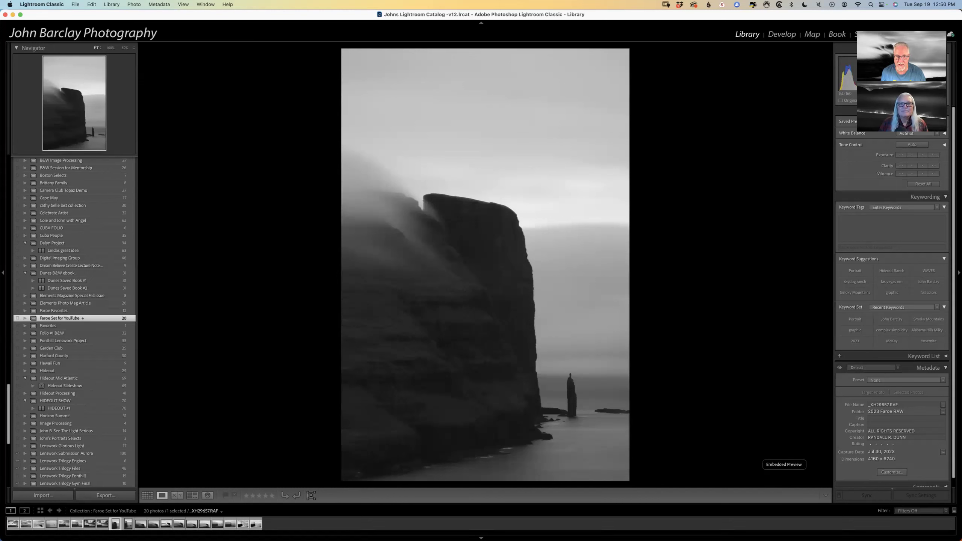
{"action": "key", "text": "Right"}
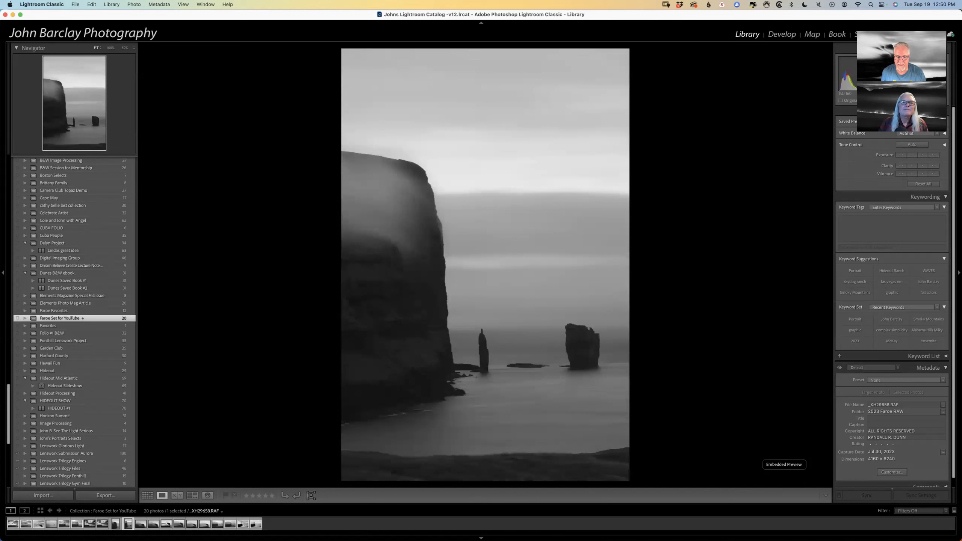
{"action": "key", "text": "Left"}
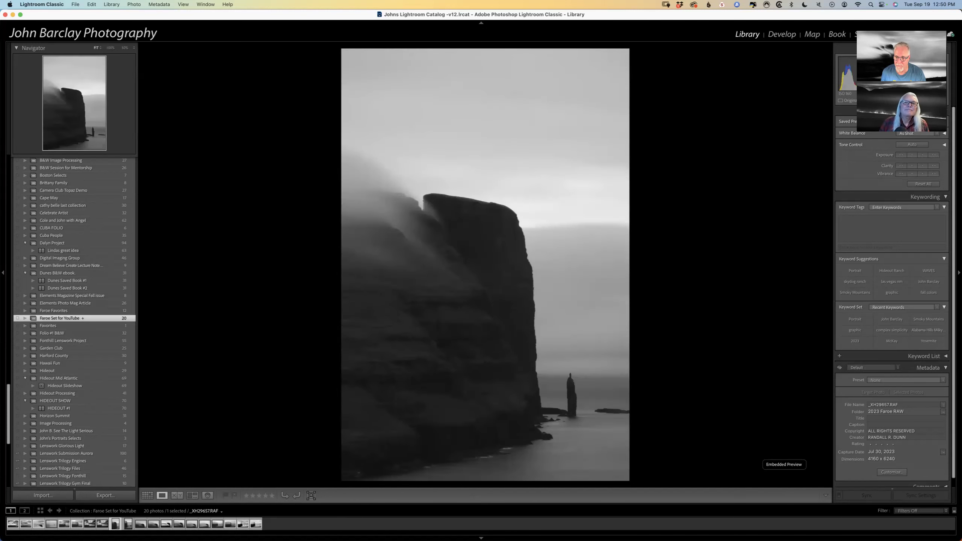
{"action": "key", "text": "Right"}
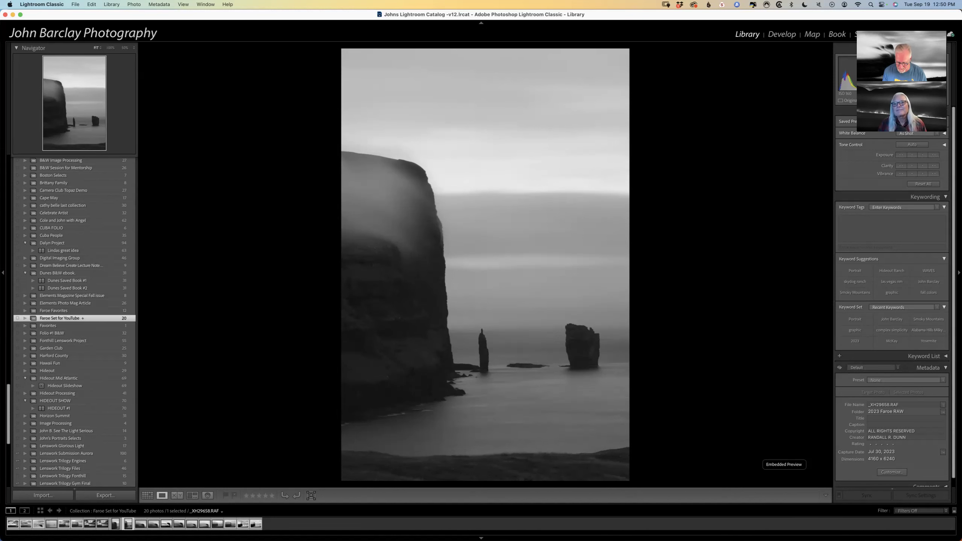
Browse the horizontal close-ups of the cliff edge, ending on _XH29661.RAF
{"action": "key", "text": "Right"}
{"action": "key", "text": "Right"}
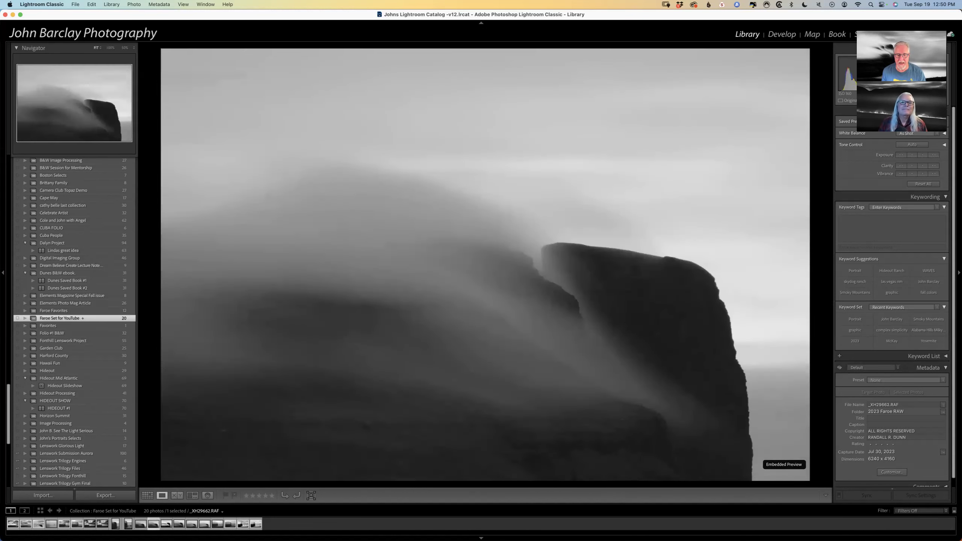
{"action": "key", "text": "Right"}
{"action": "key", "text": "Left"}
{"action": "key", "text": "Left"}
{"action": "key", "text": "Left"}
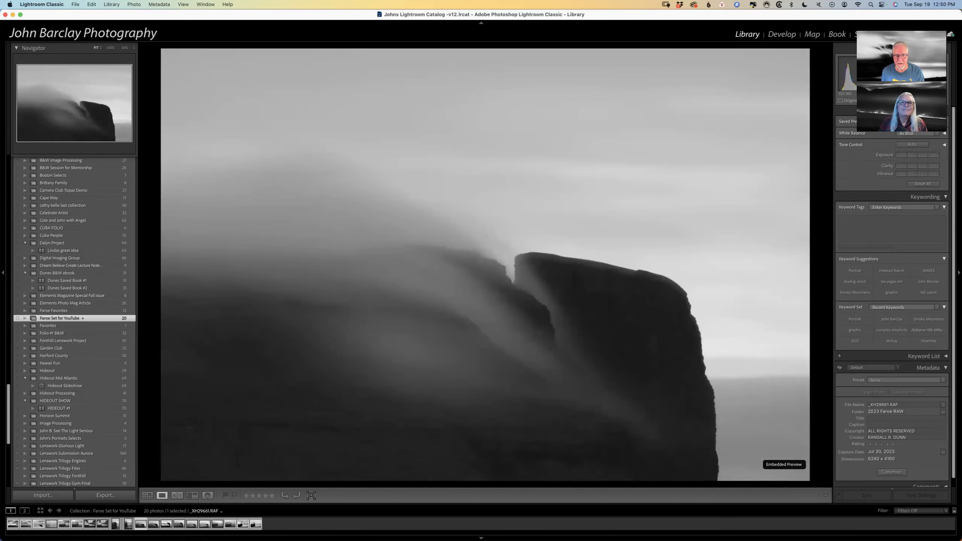
View _XH29662.RAF, and compare _XH29674-Edit.psd with its unedited _XH29674.dng version
{"action": "key", "text": "Right"}
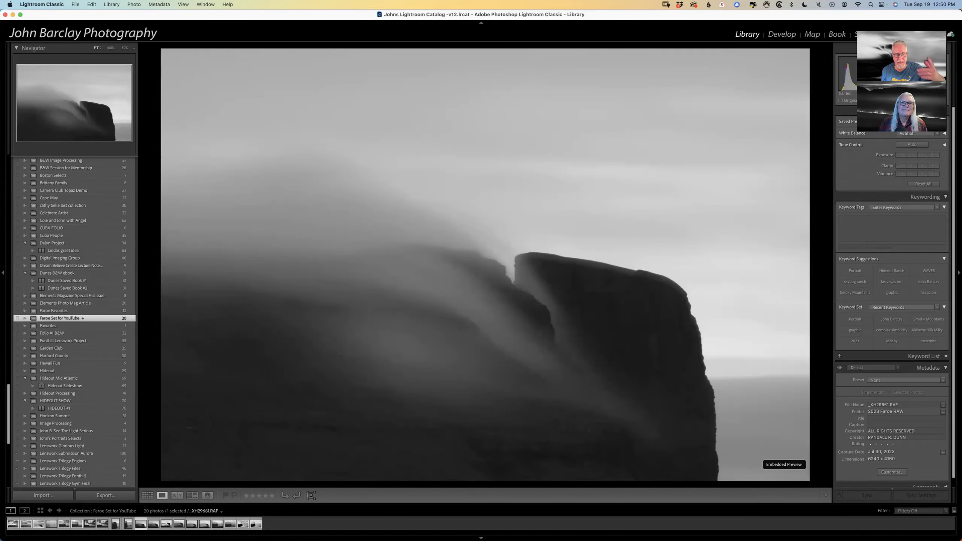
{"action": "key", "text": "Right"}
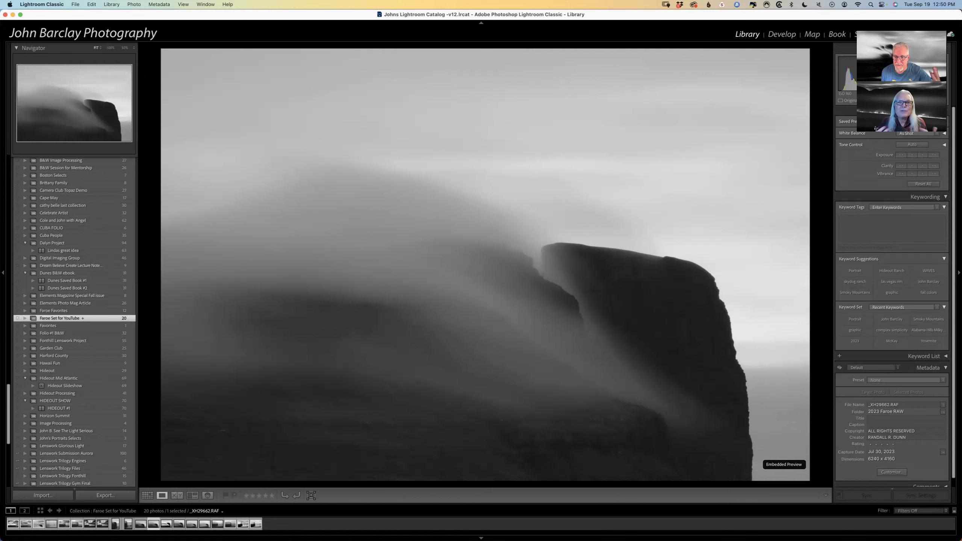
{"action": "key", "text": "Right"}
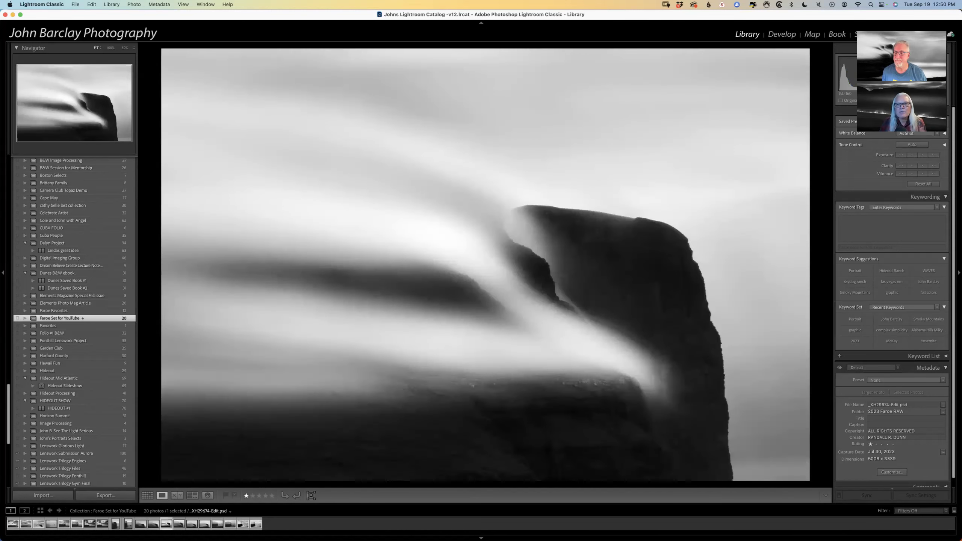
{"action": "key", "text": "Right"}
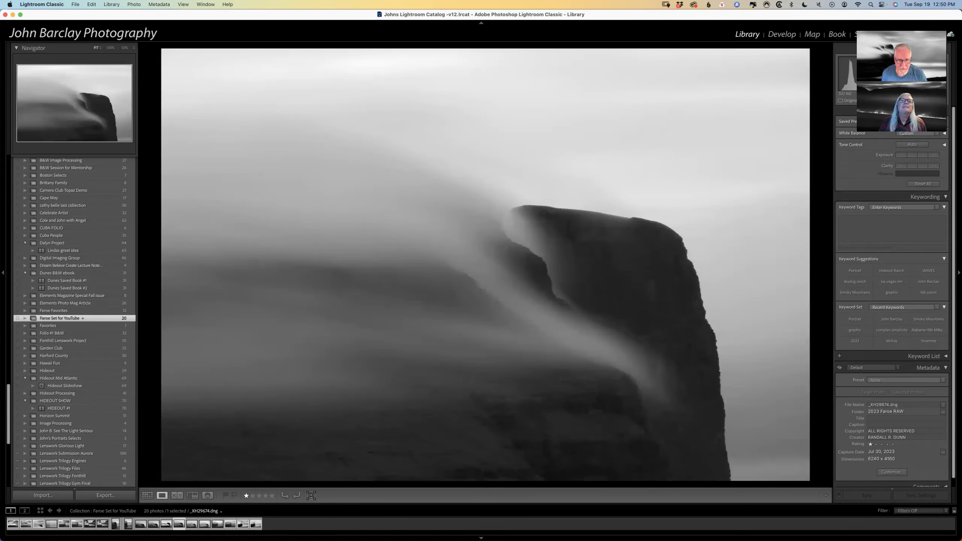
Compare the wide cliff frames _XH29682.RAF and _XH29686.RAF, and view the edited and raw versions of _XH29692
{"action": "key", "text": "Right"}
{"action": "key", "text": "Right"}
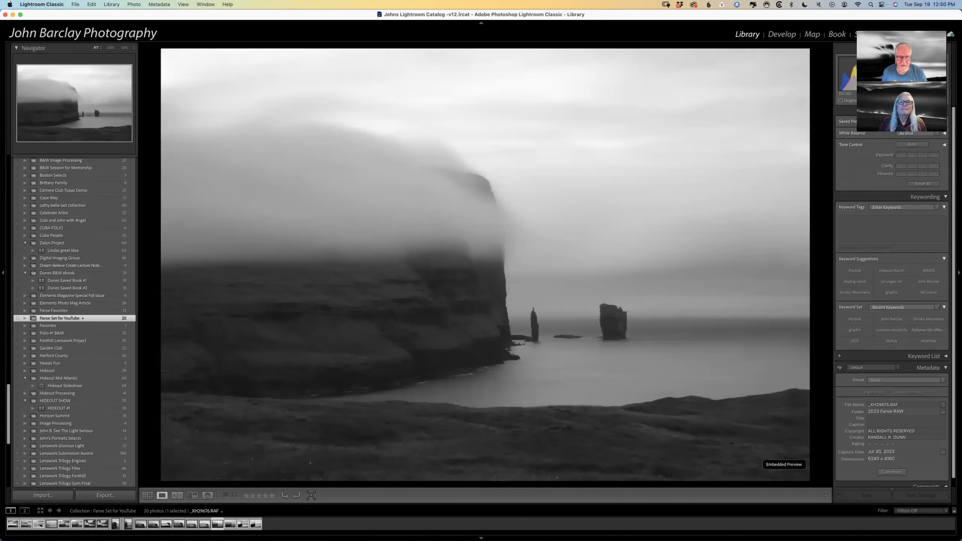
{"action": "key", "text": "Right"}
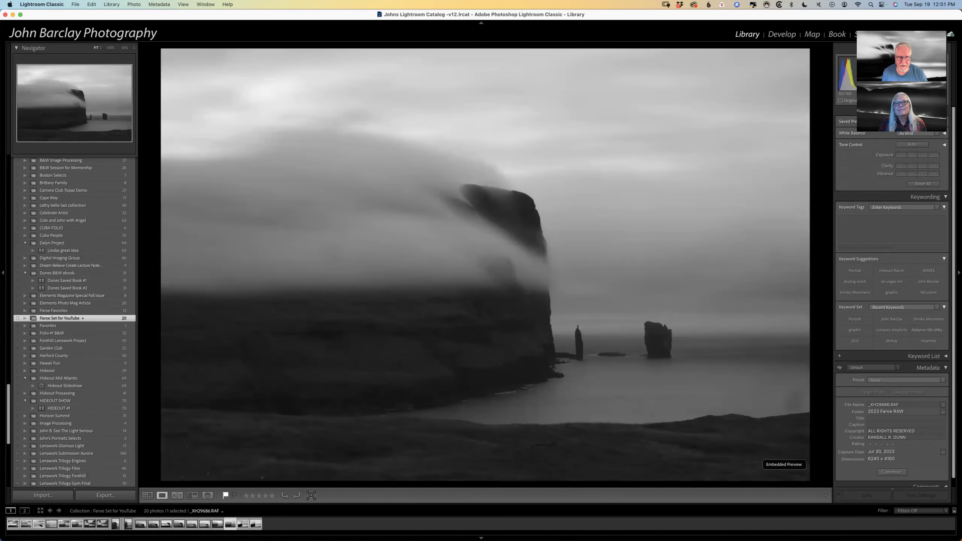
{"action": "key", "text": "Left"}
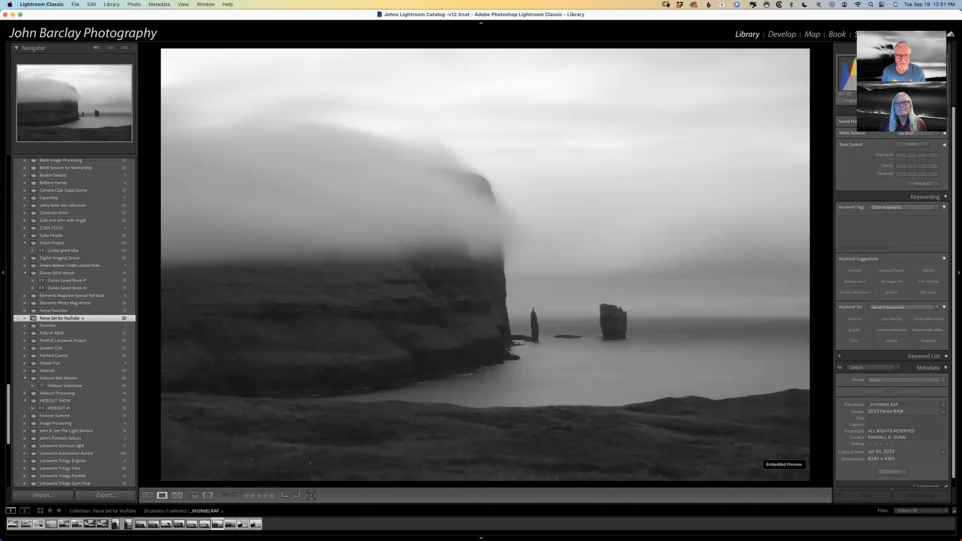
{"action": "key", "text": "Right"}
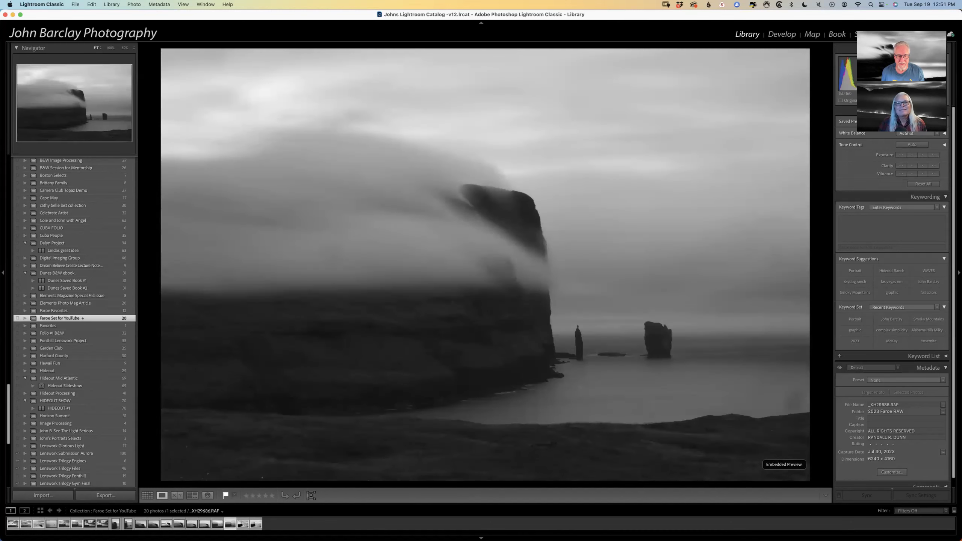
{"action": "key", "text": "Right"}
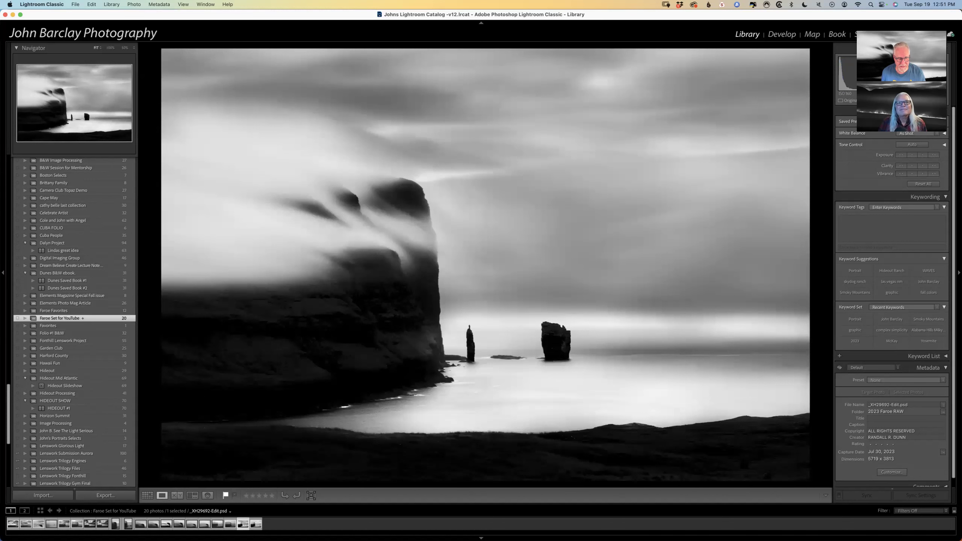
{"action": "key", "text": "Right"}
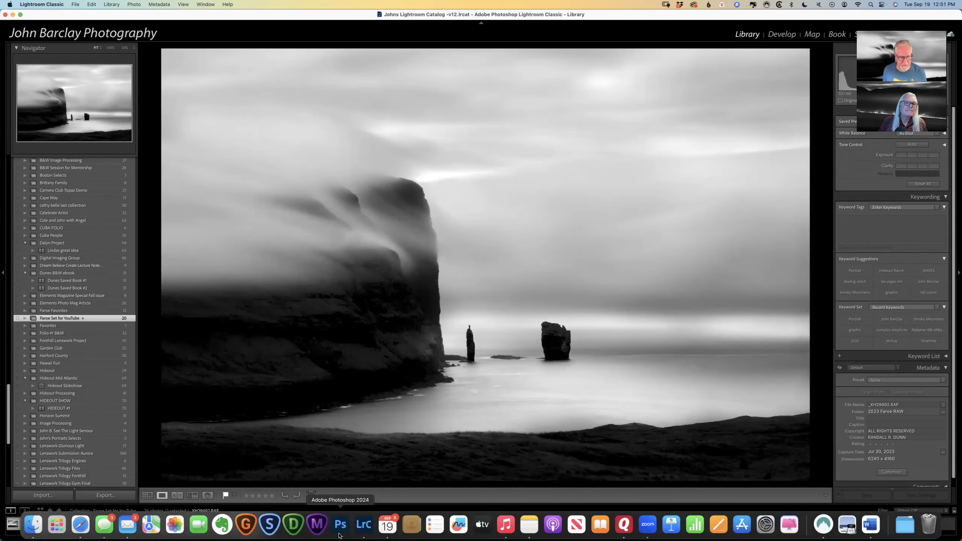
{"action": "left_click", "coordinate": [340, 527]}
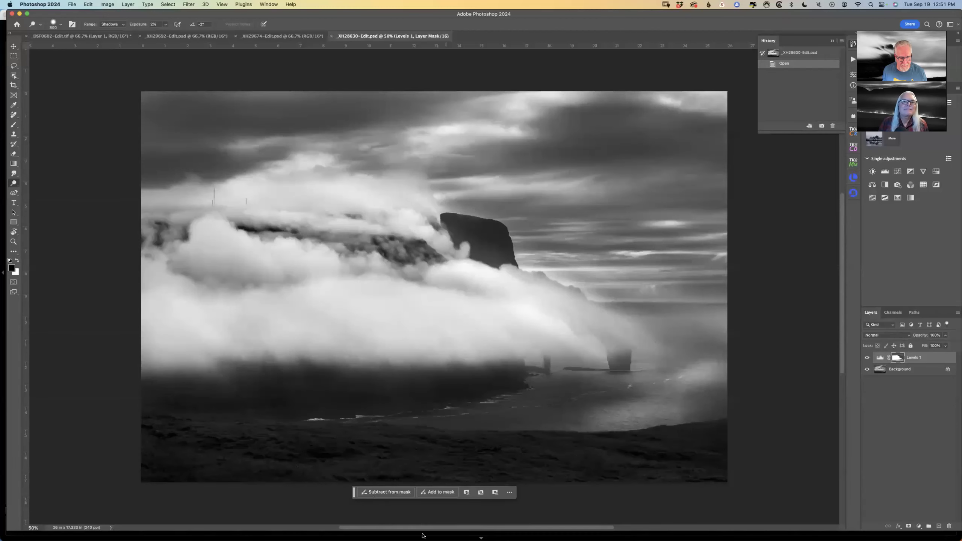
{"action": "mouse_move", "coordinate": [413, 537]}
{"action": "left_click", "coordinate": [364, 527]}
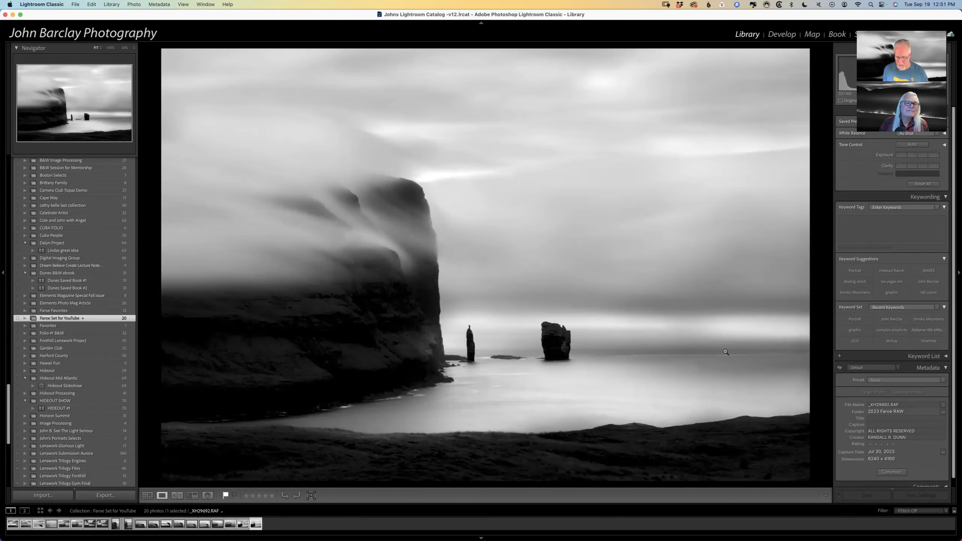
Open _XH29692.RAF in the Develop module and compare its before and after views
{"action": "key", "text": "g"}
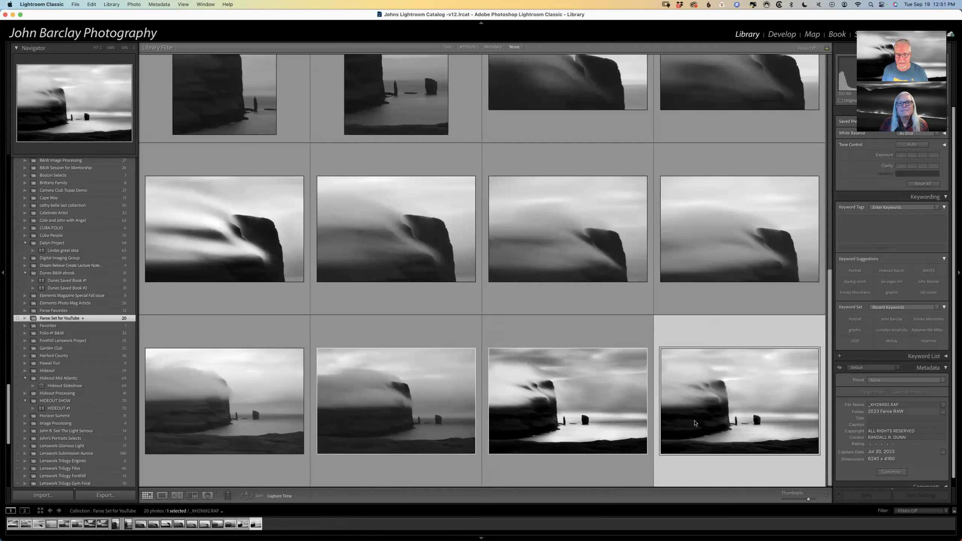
{"action": "key", "text": "d"}
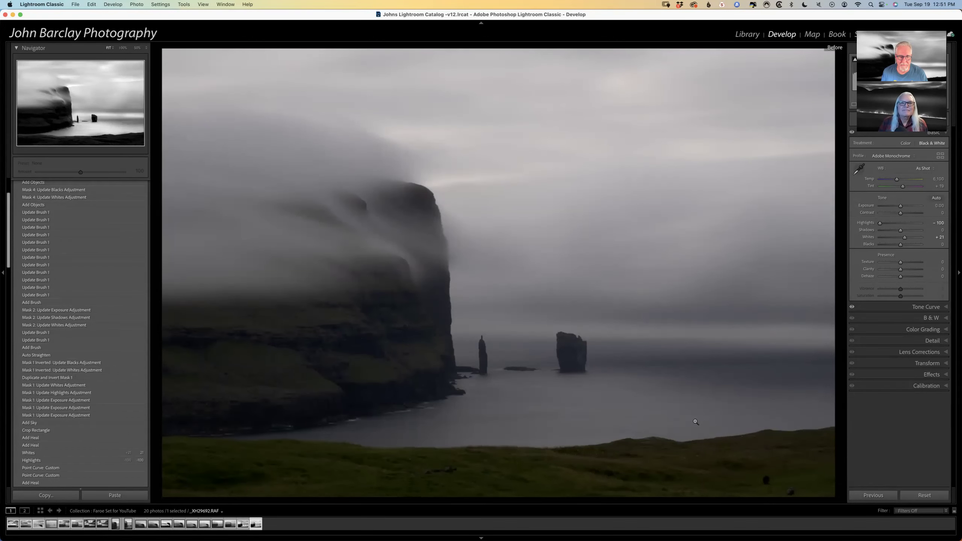
{"action": "key", "text": "backslash"}
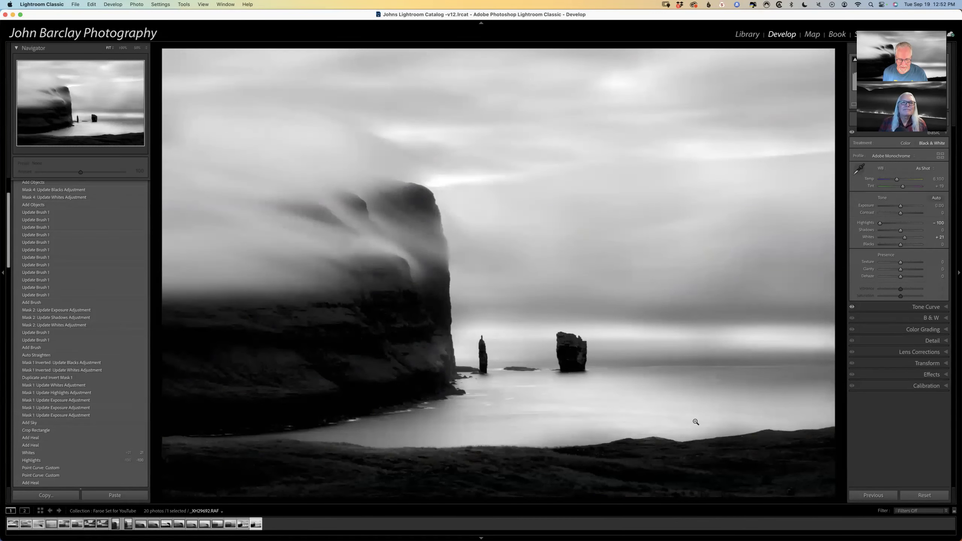
View the edited version of _XH29692, switch to Photoshop, and look over the open _XH29674-Edit.psd and _XH29692-Edit.psd documents
{"action": "key", "text": "Right"}
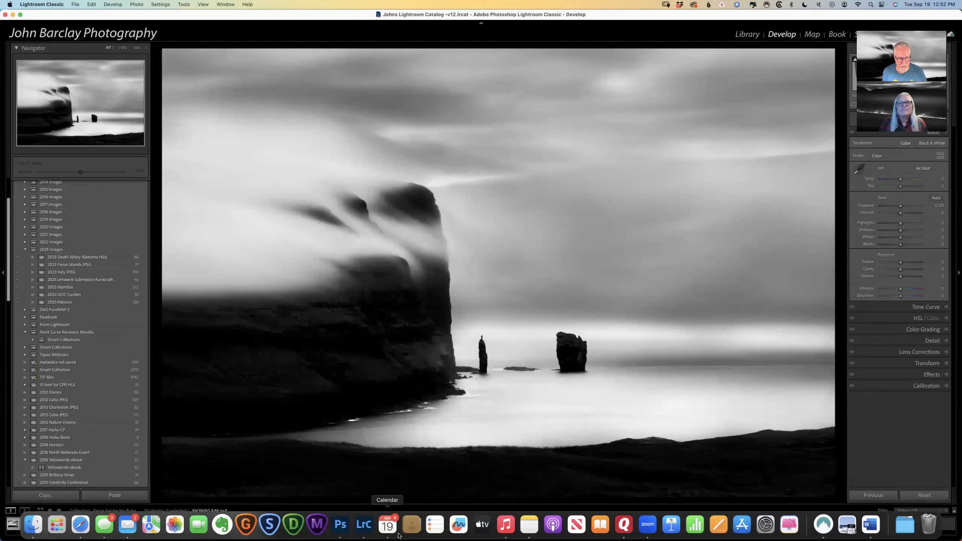
{"action": "left_click", "coordinate": [335, 528]}
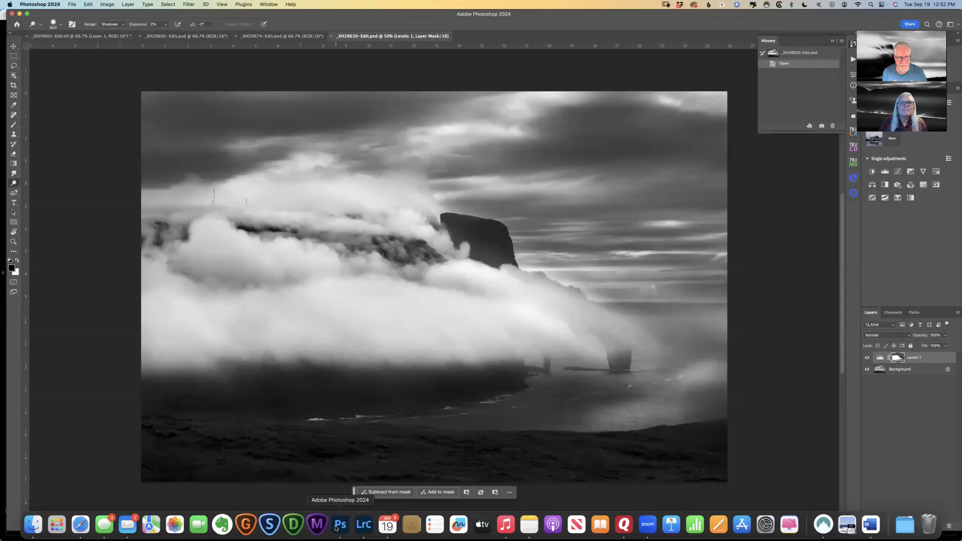
{"action": "scroll", "coordinate": [322, 246], "scroll_direction": "right", "scroll_amount": 1}
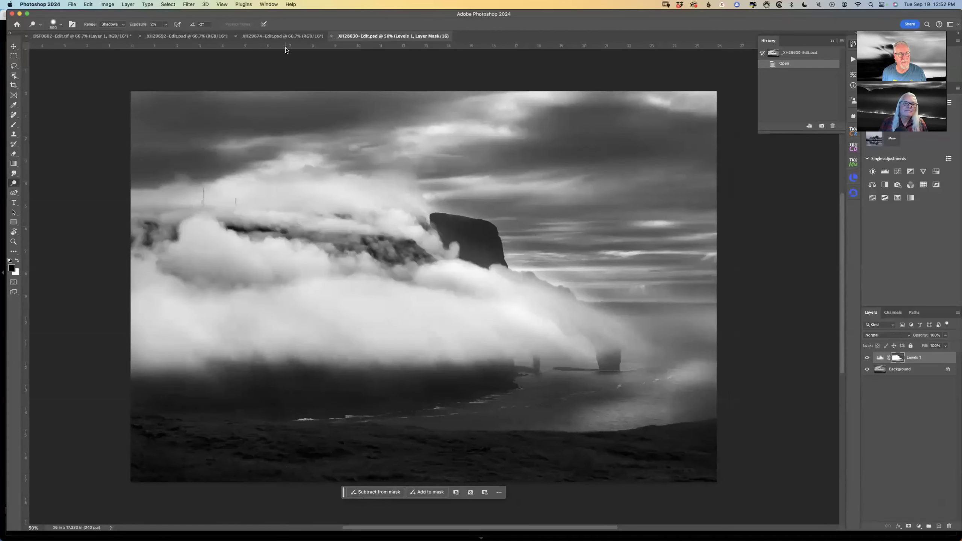
{"action": "left_click", "coordinate": [282, 36]}
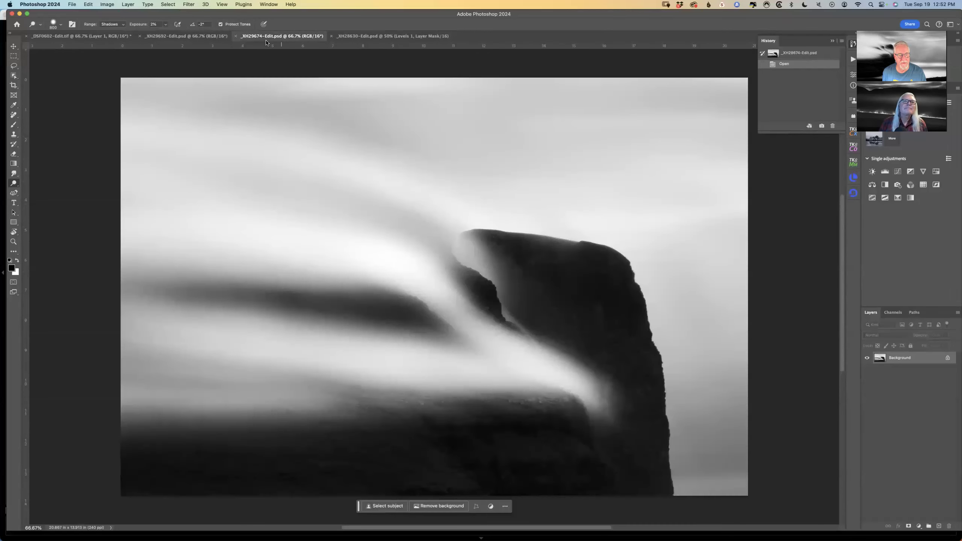
{"action": "left_click", "coordinate": [218, 36]}
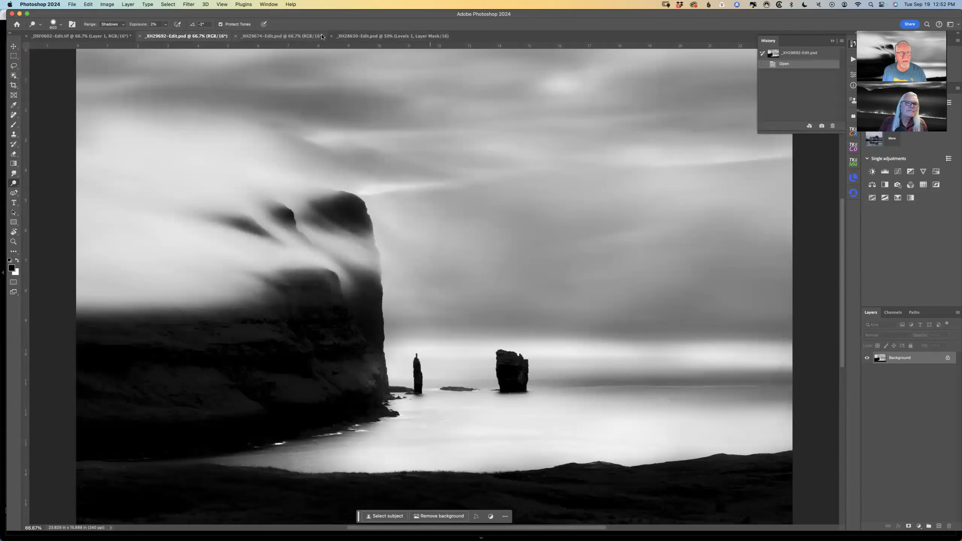
{"action": "left_click", "coordinate": [310, 37]}
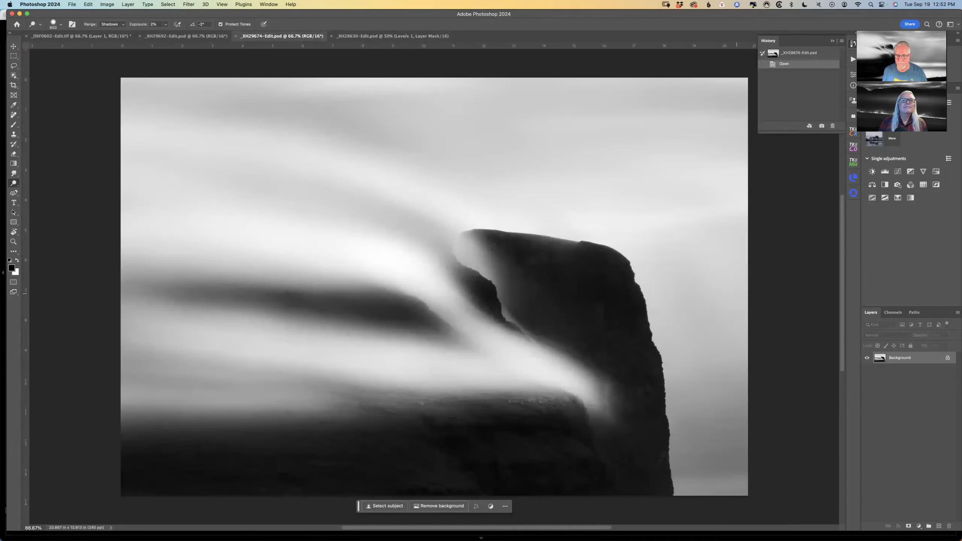
Compare _XH29630-Edit.psd with its Levels 1 adjustment layer hidden and shown
{"action": "left_click", "coordinate": [393, 36]}
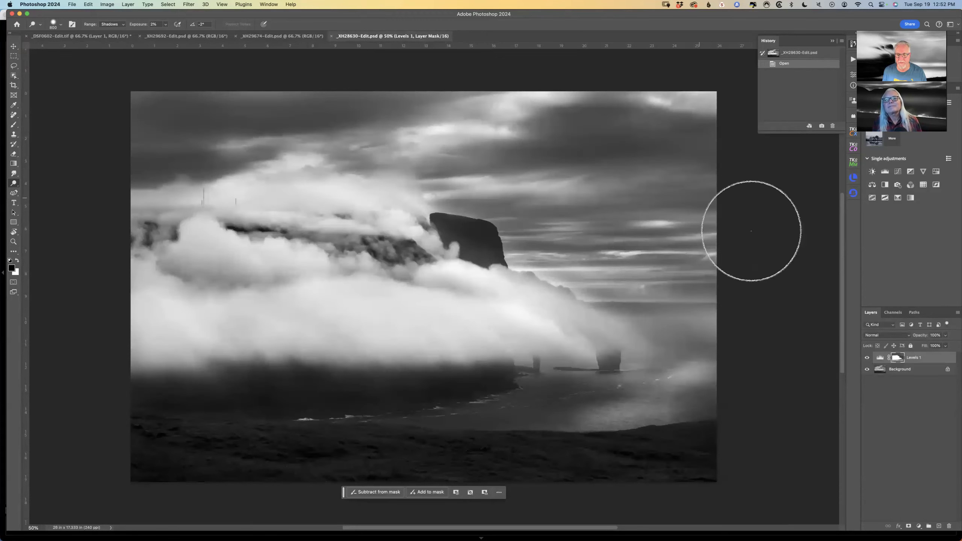
{"action": "left_click", "coordinate": [867, 358]}
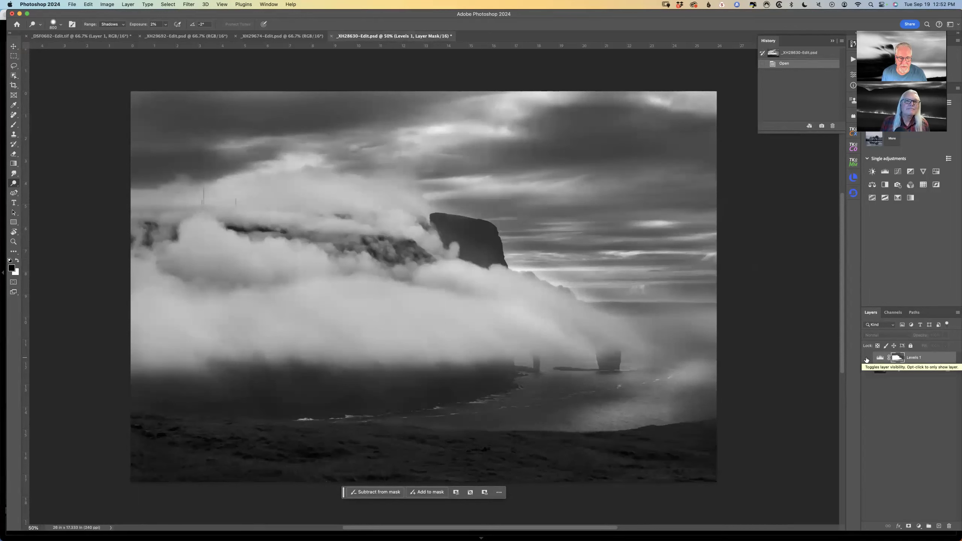
{"action": "left_click", "coordinate": [867, 358]}
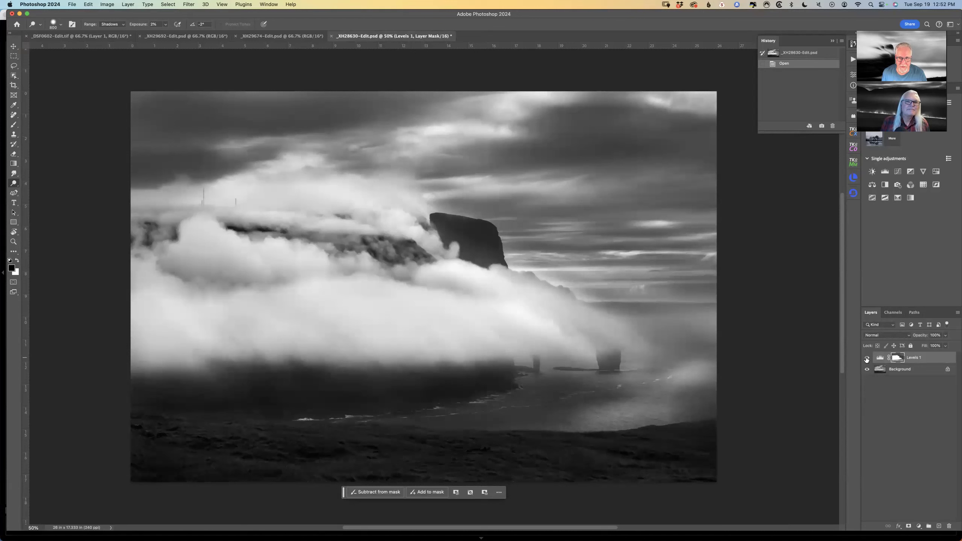